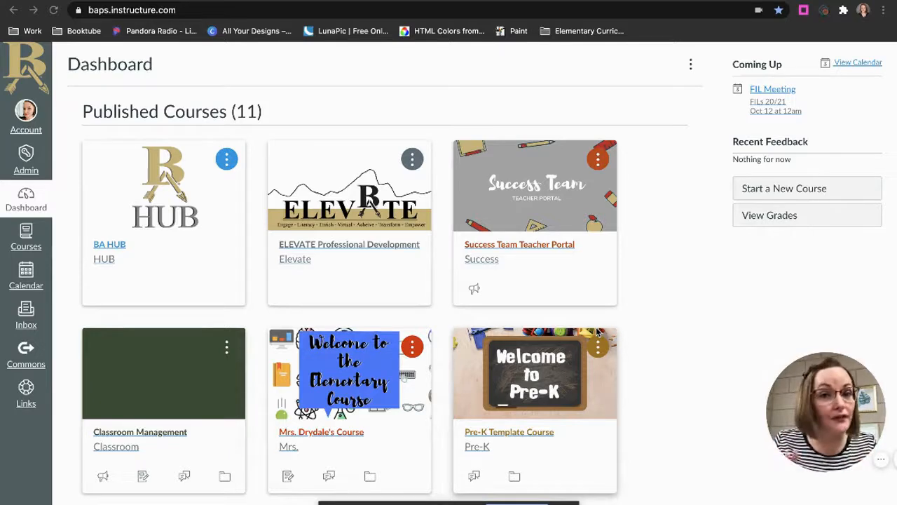
Open the unpublished ABCs of Canvas course and bring up the navigation section of its settings
scroll(675, 367, down, 10)
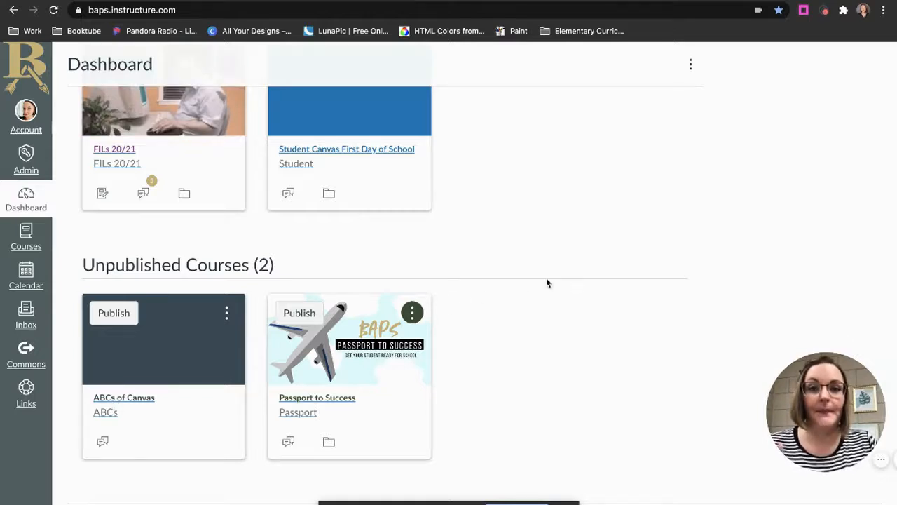
click(130, 398)
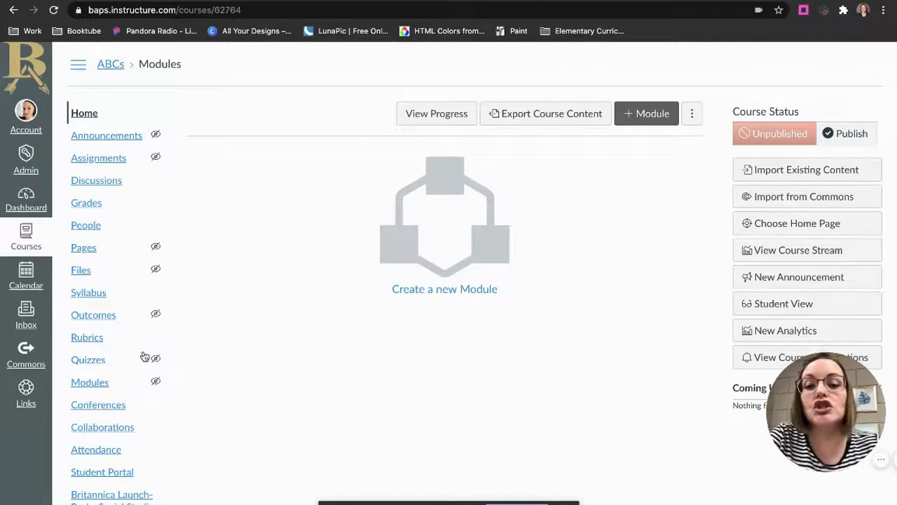
scroll(143, 350, down, 3)
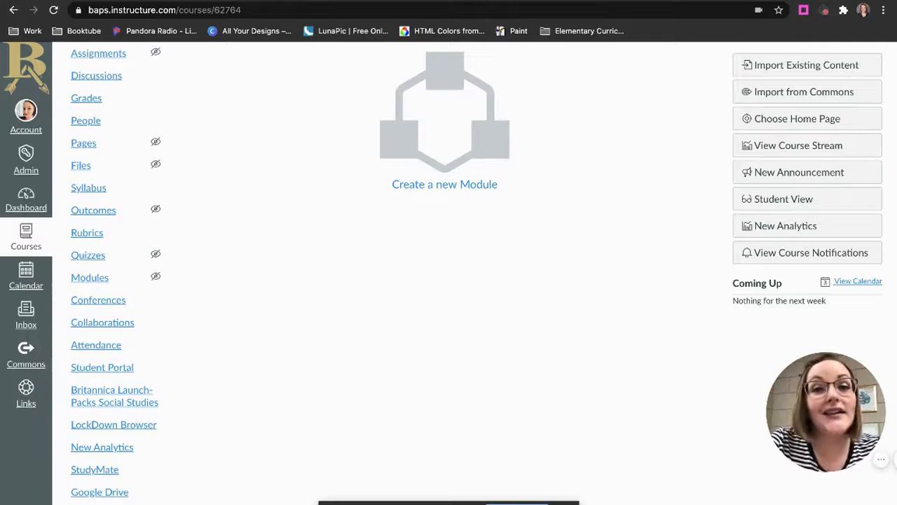
click(87, 504)
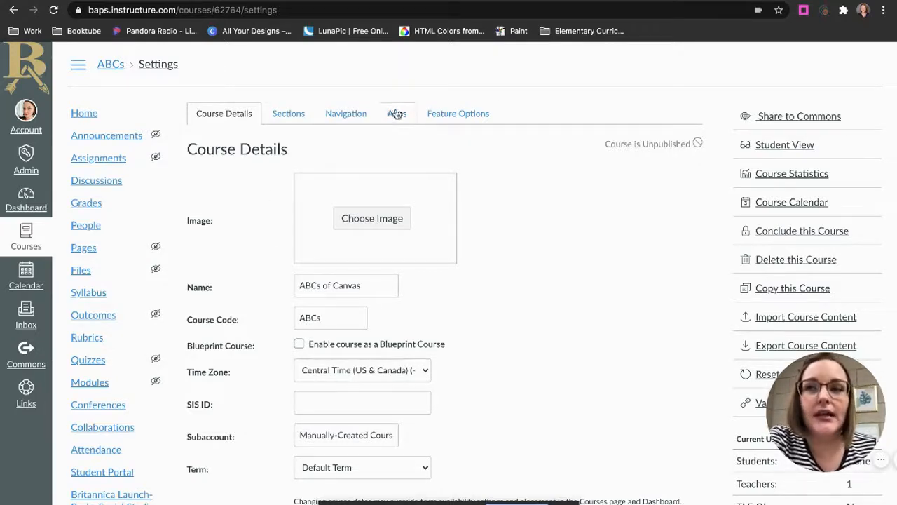
click(366, 112)
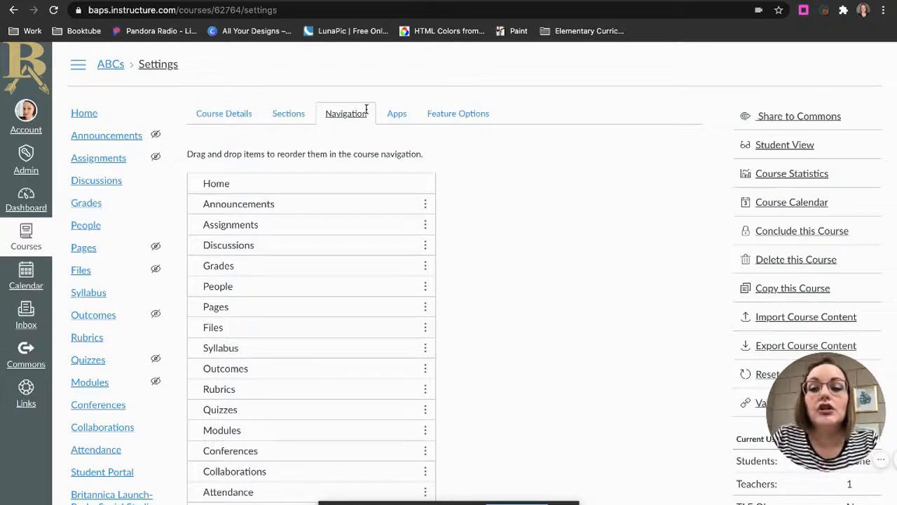
Reorder the course navigation so that Quizzes sits directly below Assignments
scroll(367, 293, down, 5)
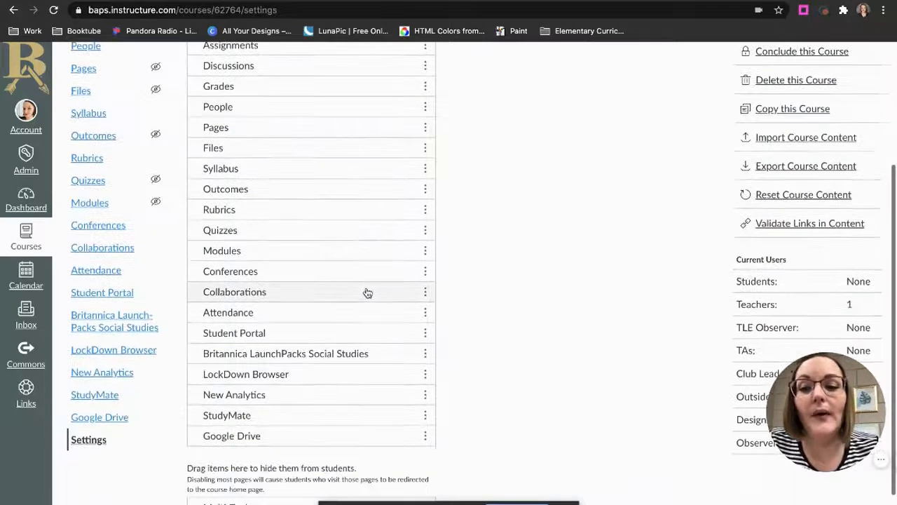
scroll(367, 292, down, 2)
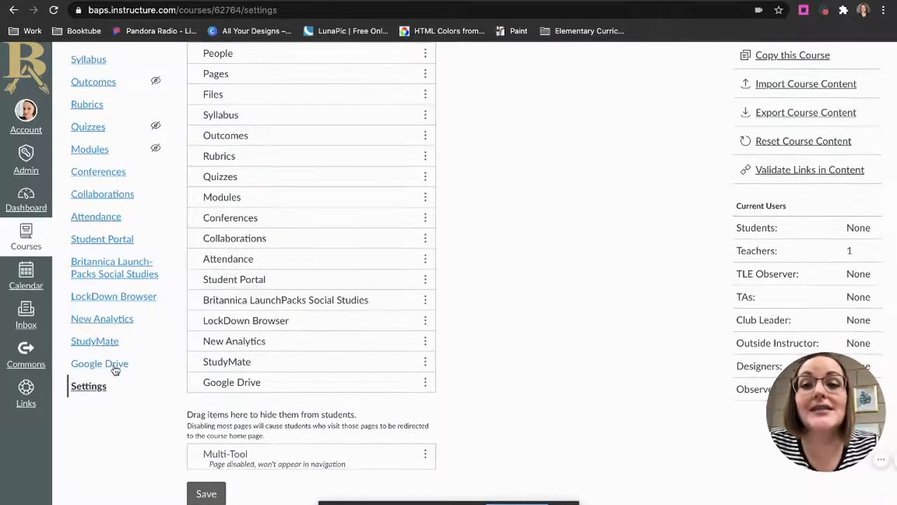
scroll(335, 206, up, 5)
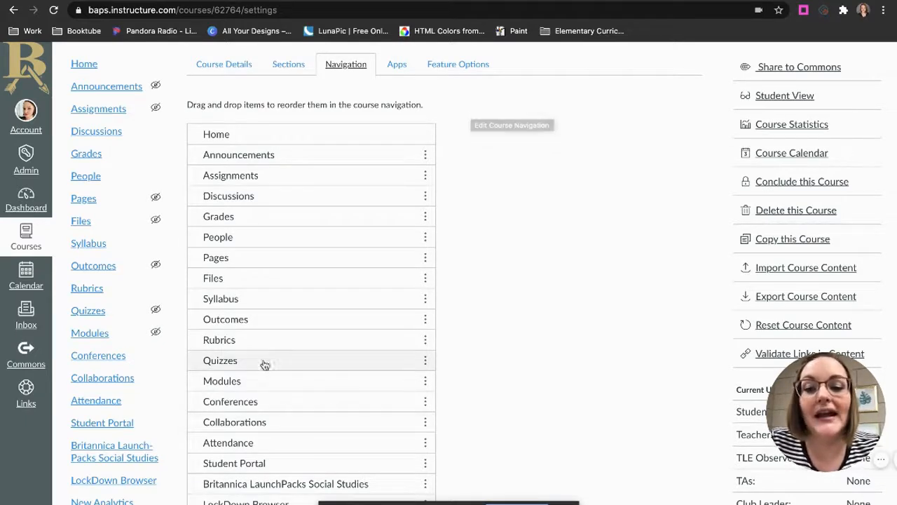
drag(264, 362, 246, 195)
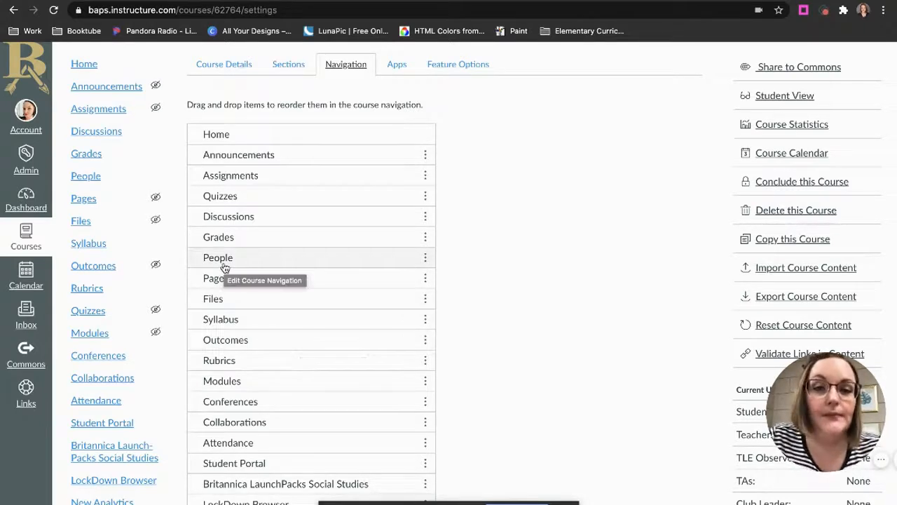
Move the People item to the bottom of the course navigation list using the At the Bottom placement
click(425, 259)
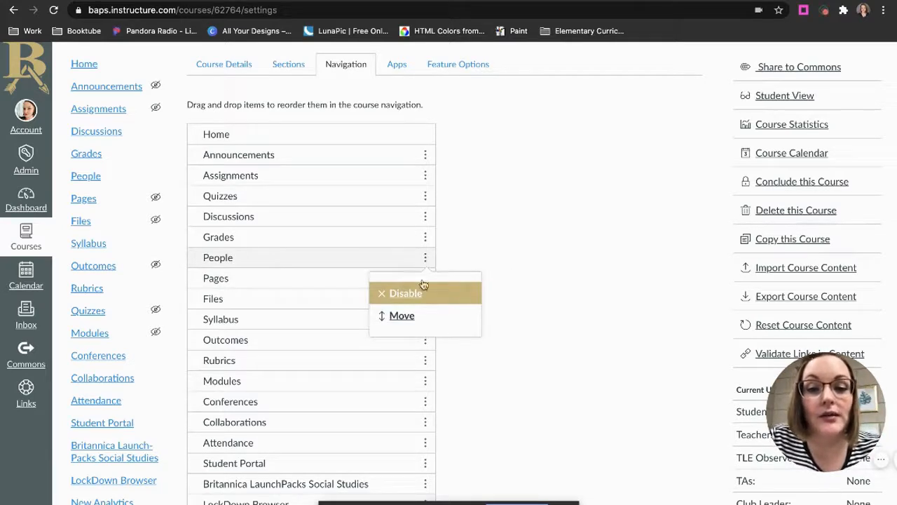
click(425, 323)
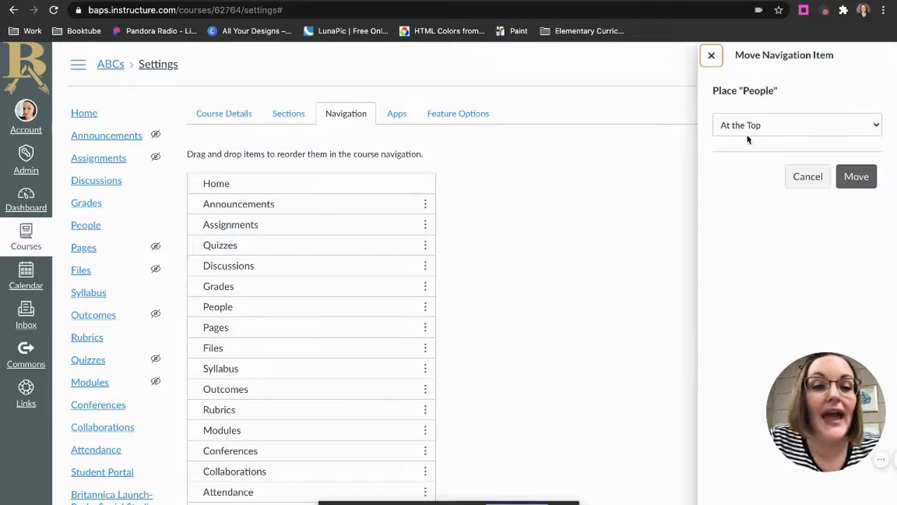
click(779, 125)
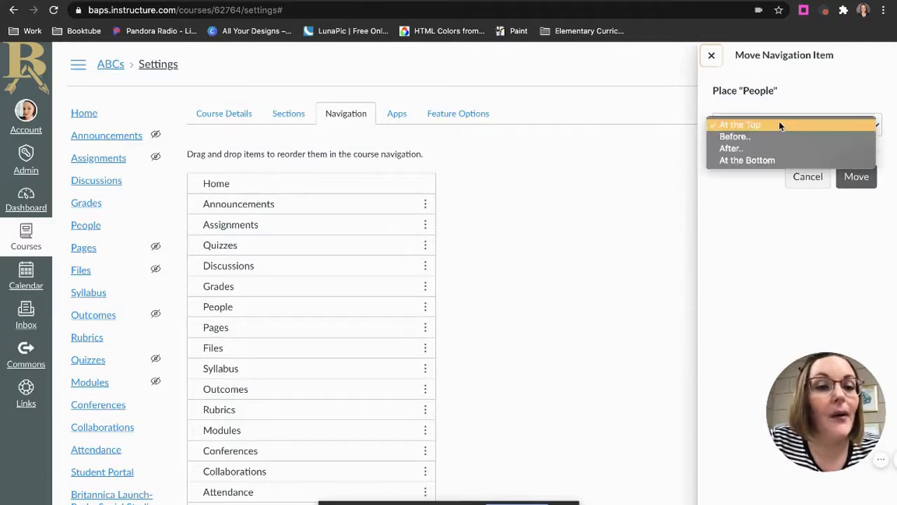
click(774, 161)
click(856, 176)
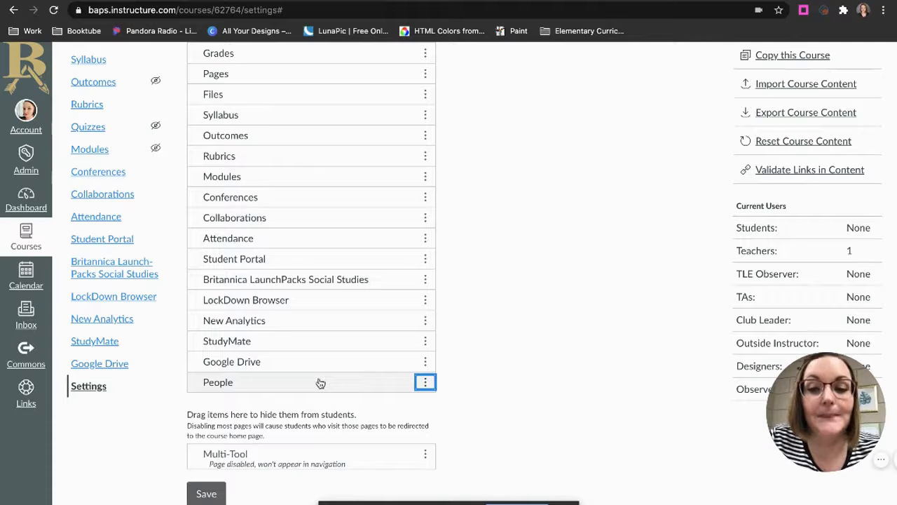
Hide the People, Syllabus, Outcomes and Rubrics items from students in the course navigation
drag(321, 382, 323, 497)
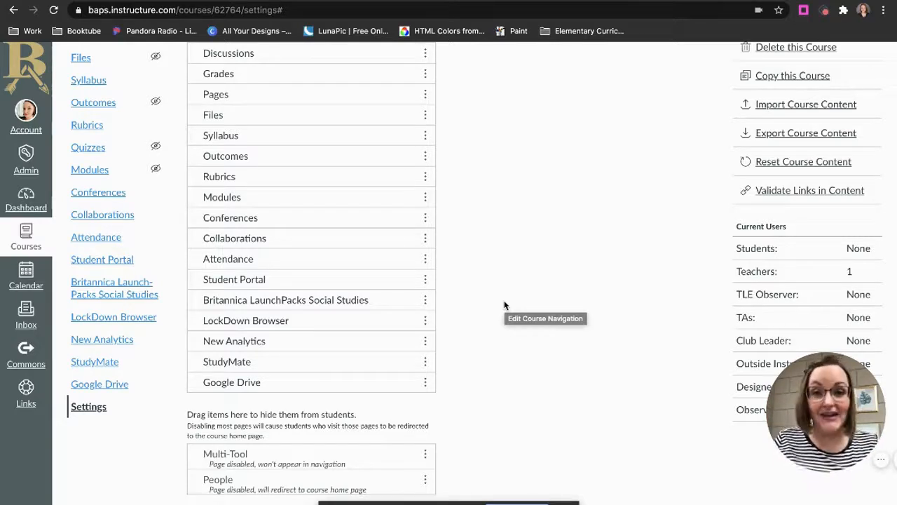
scroll(504, 305, up, 3)
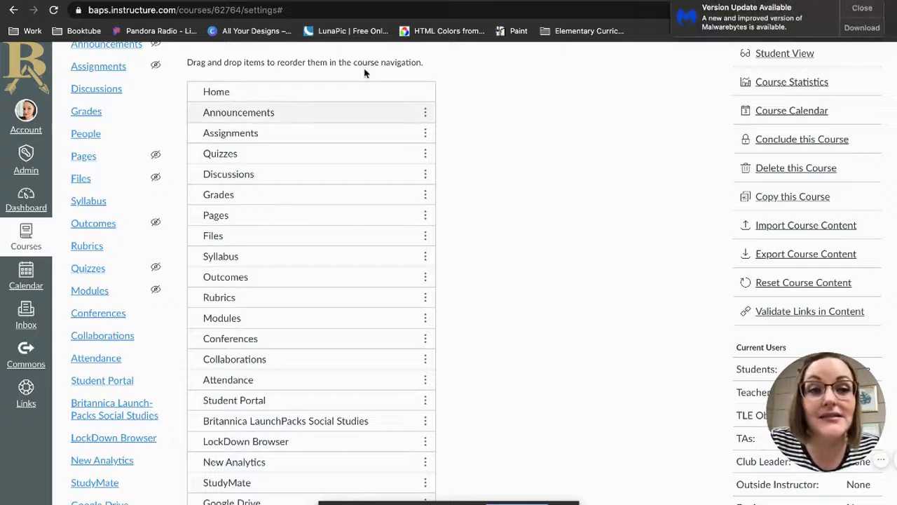
click(862, 9)
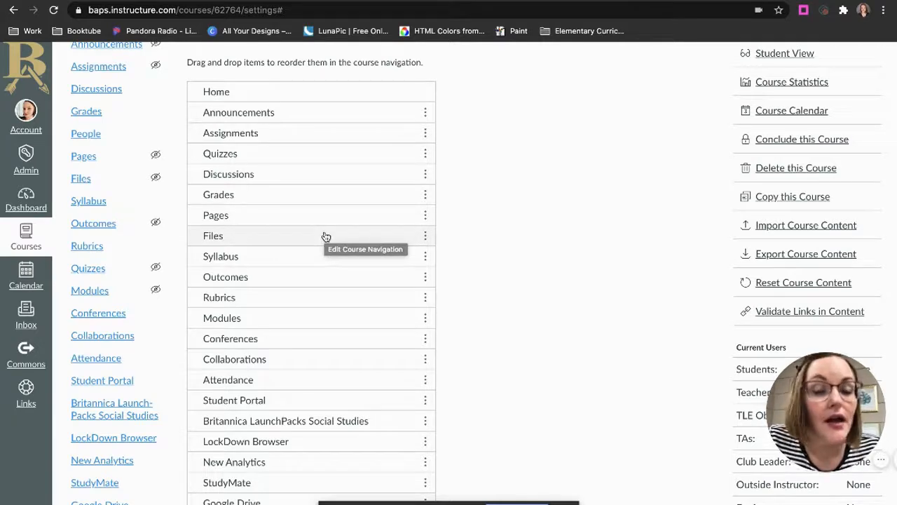
drag(313, 259, 305, 459)
scroll(356, 259, up, 2)
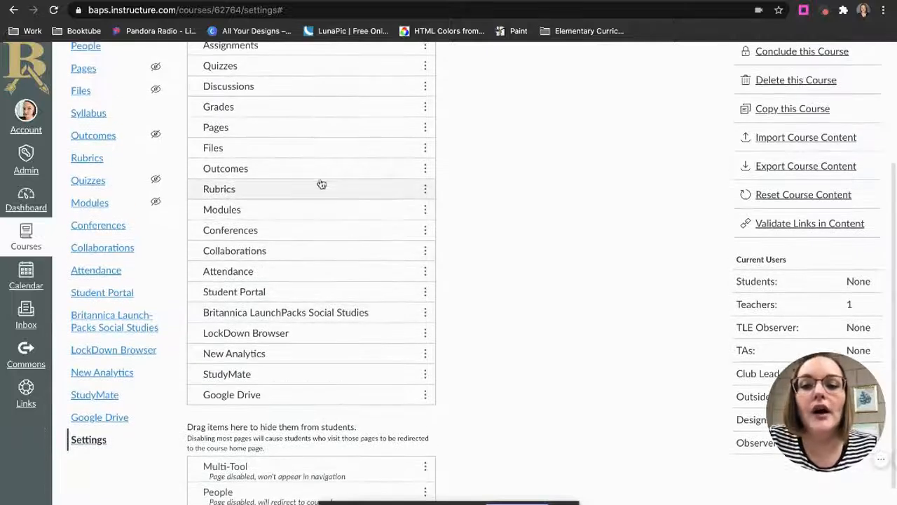
drag(319, 175, 303, 463)
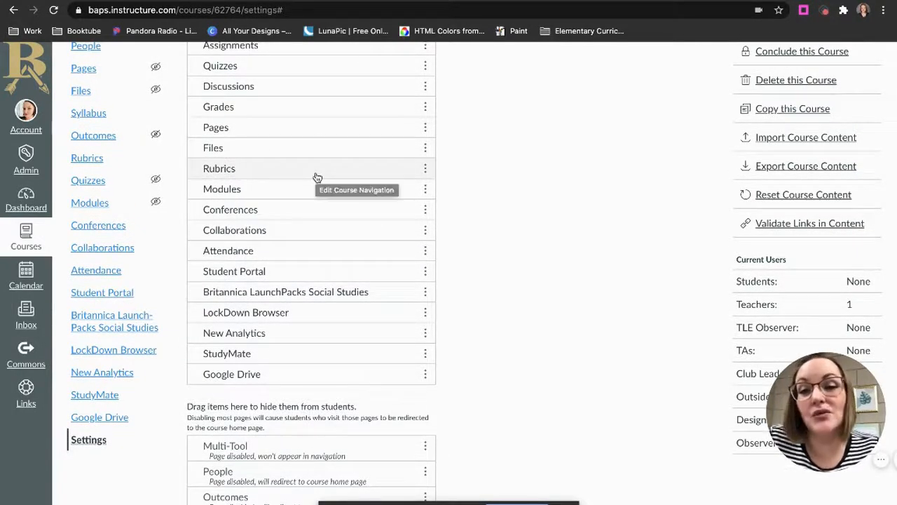
drag(316, 177, 317, 435)
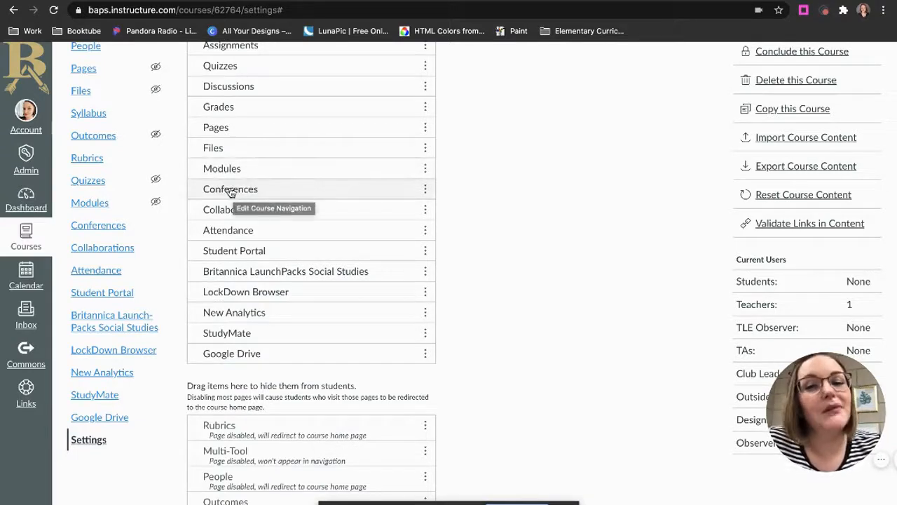
Hide Conferences, Collaborations, Attendance, Student Portal, Britannica LaunchPacks Social Studies, LockDown Browser and New Analytics from students
drag(231, 192, 233, 387)
drag(206, 188, 208, 392)
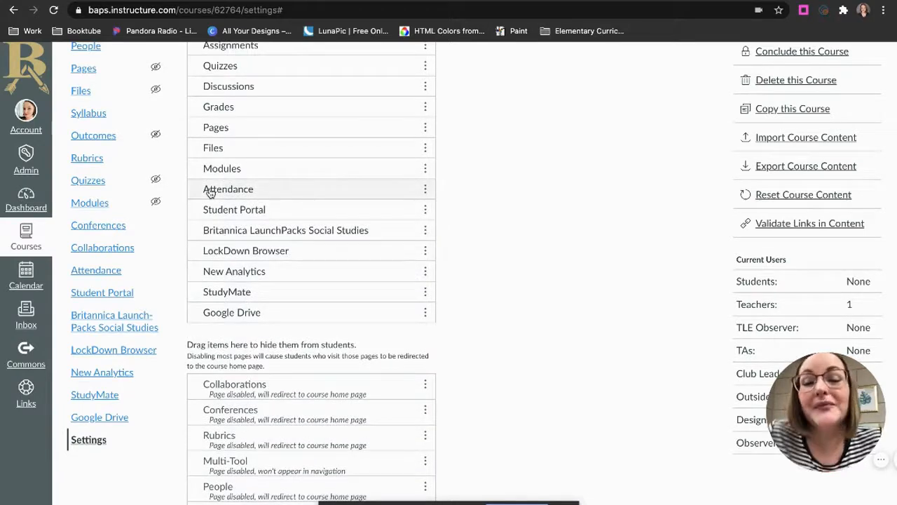
drag(209, 192, 239, 364)
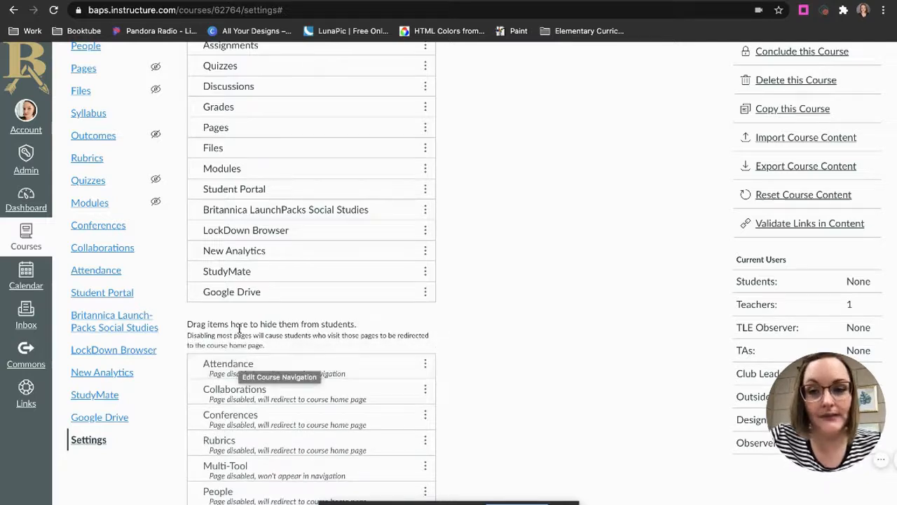
drag(218, 190, 216, 347)
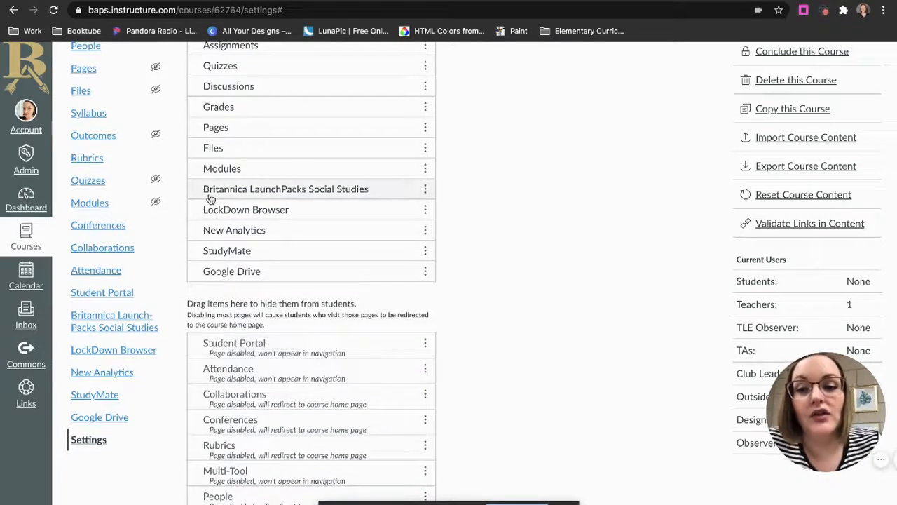
drag(210, 198, 222, 378)
drag(213, 190, 226, 316)
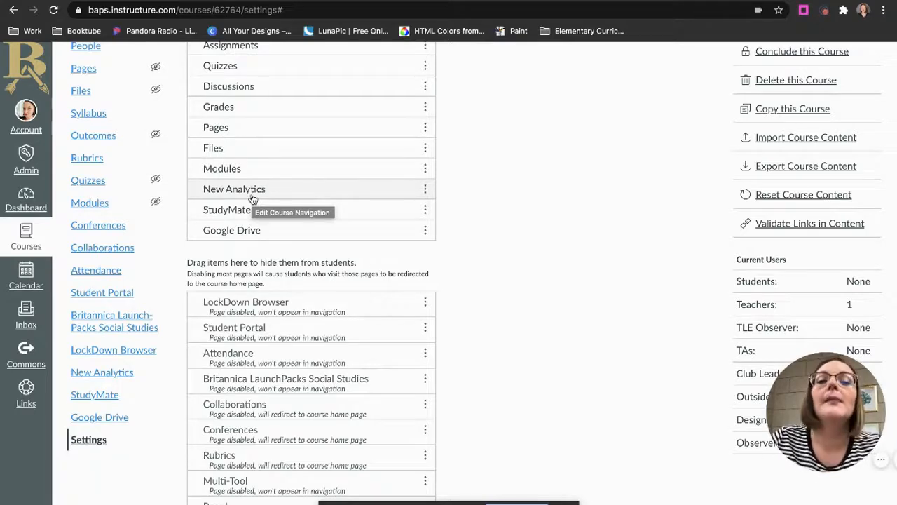
drag(253, 199, 242, 328)
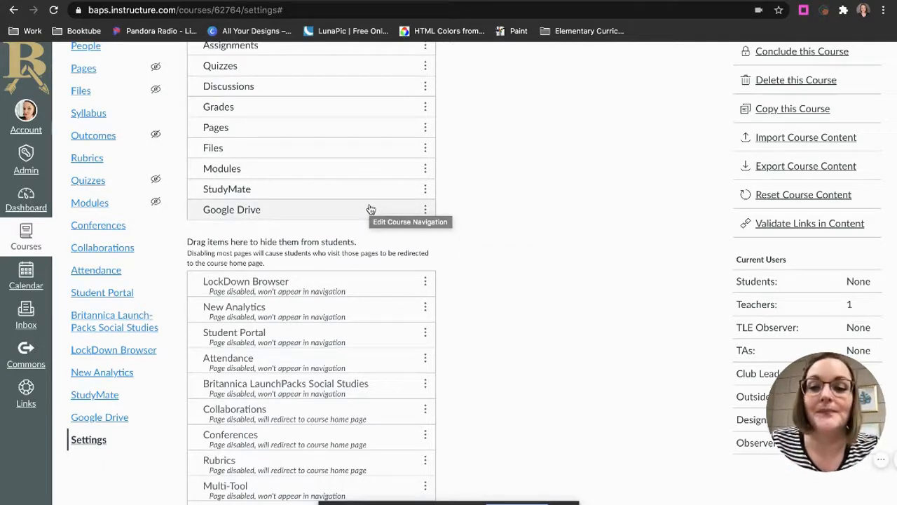
Check the visible and hidden navigation items, and save the course navigation changes
scroll(370, 209, up, 3)
scroll(370, 210, down, 2)
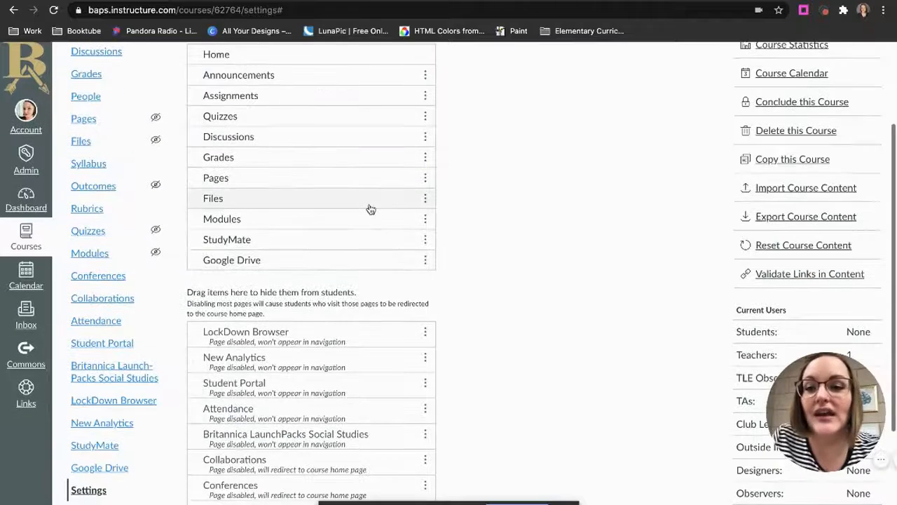
scroll(371, 210, down, 3)
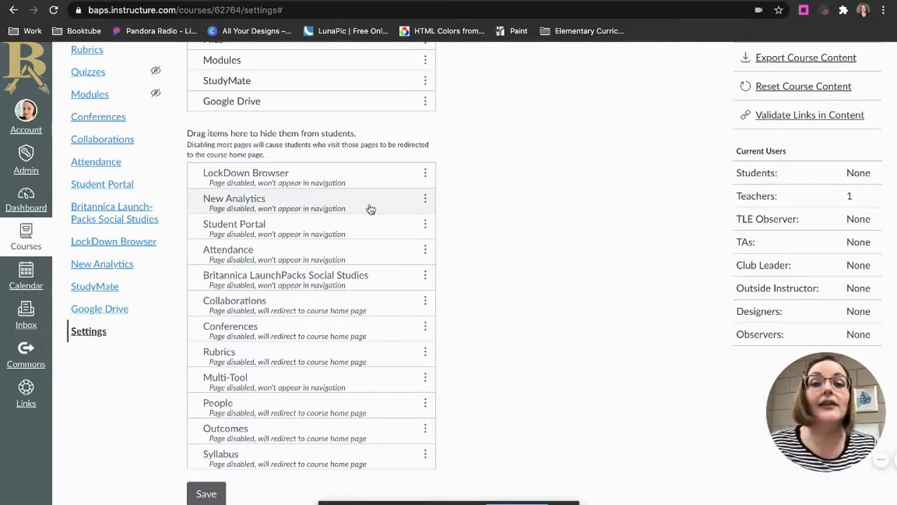
click(203, 494)
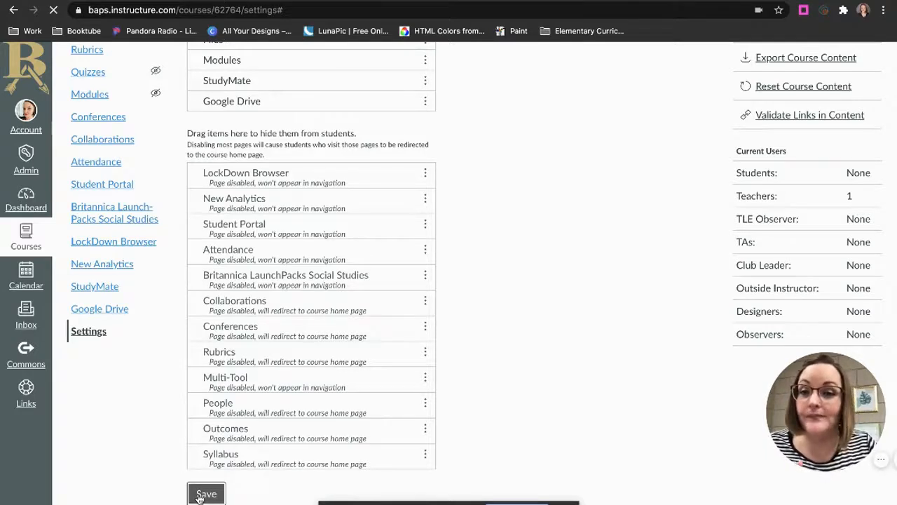